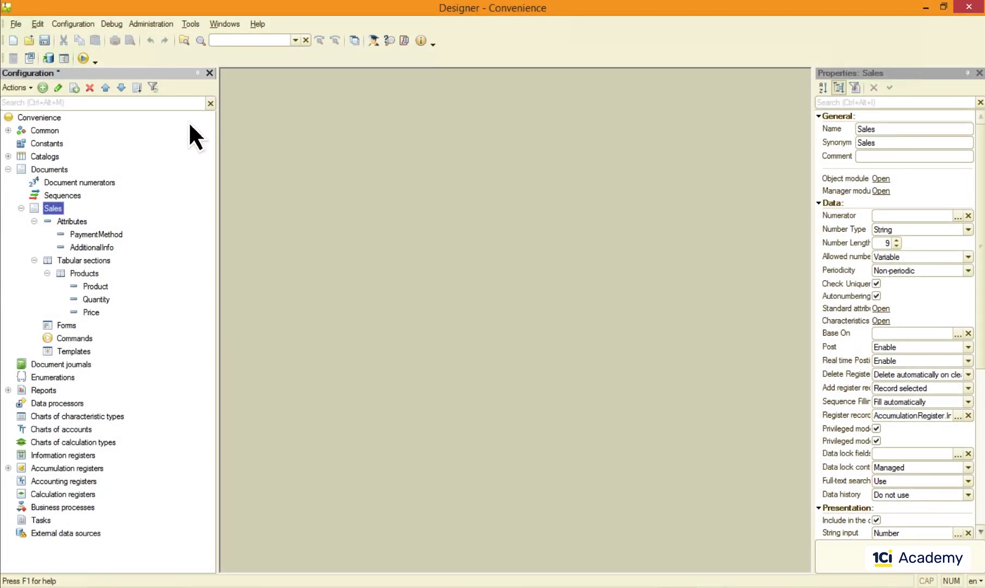
# Step: Start debugging and accept the update of the database configuration
pyautogui.click(82, 60)
pyautogui.click(435, 317)
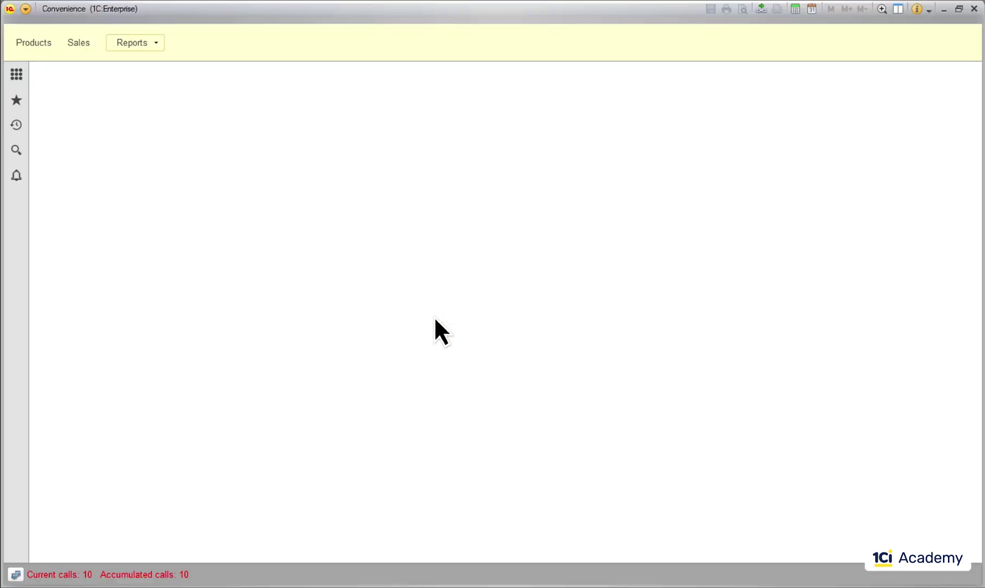
# Step: Start a new Sales document and add a product row
pyautogui.click(80, 45)
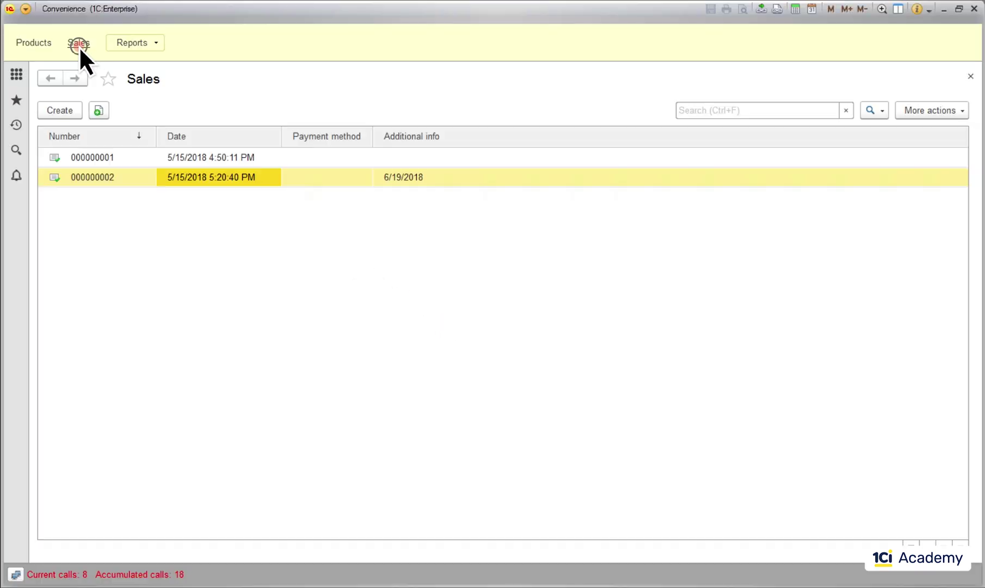
pyautogui.click(60, 109)
pyautogui.click(61, 231)
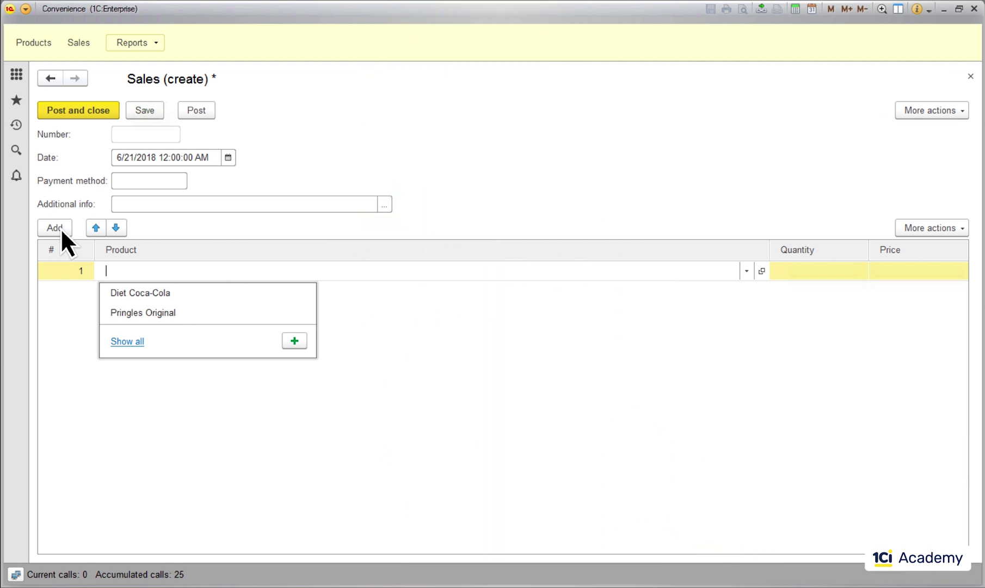
# Step: Create the product 'Key cutting' from the full product list, then return to Designer
pyautogui.click(127, 341)
pyautogui.click(379, 137)
pyautogui.write('Key cutting')
pyautogui.click(399, 304)
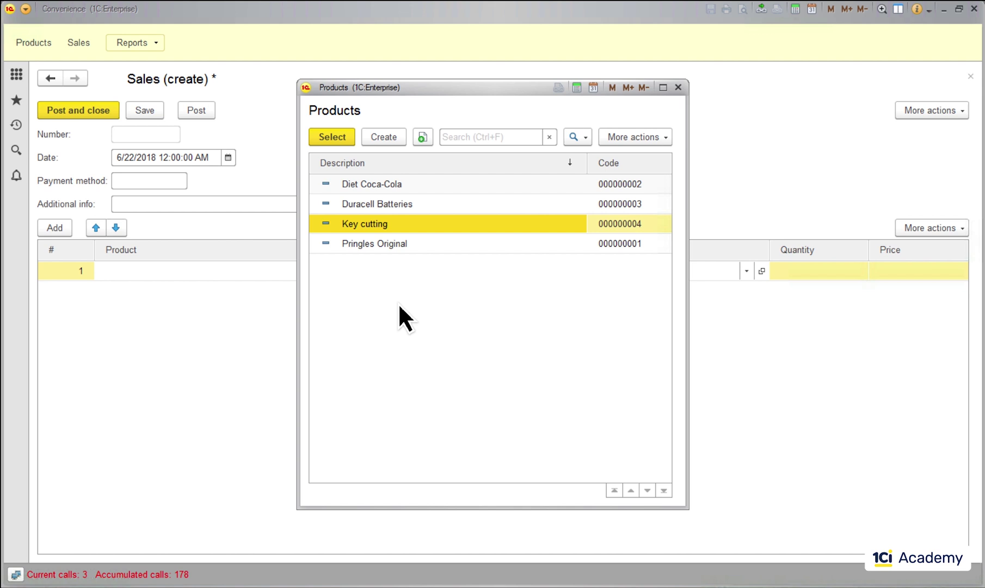
pyautogui.click(319, 586)
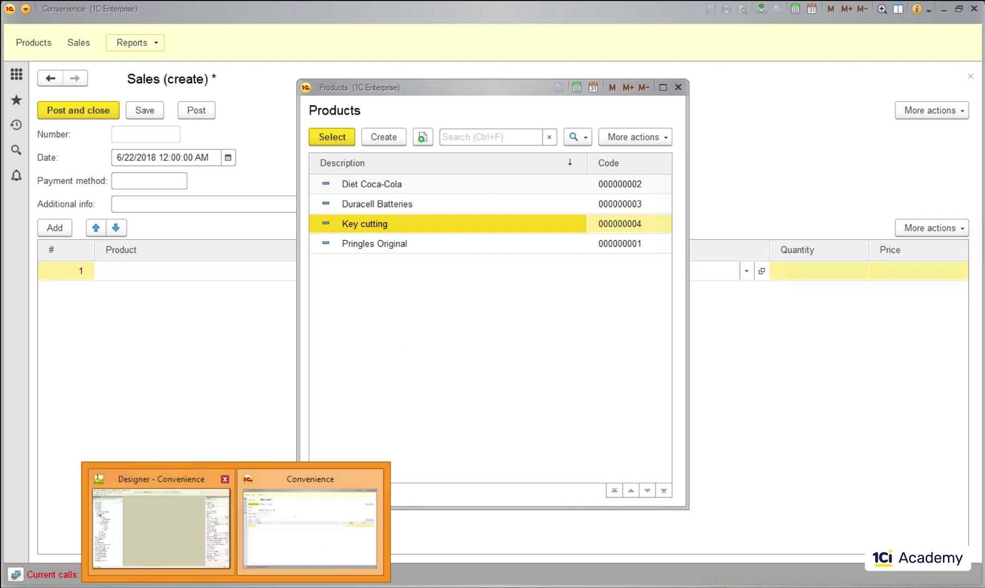
pyautogui.click(190, 527)
# Step: Add an attribute named ProductType under Catalogs > Products > Attributes
pyautogui.click(10, 133)
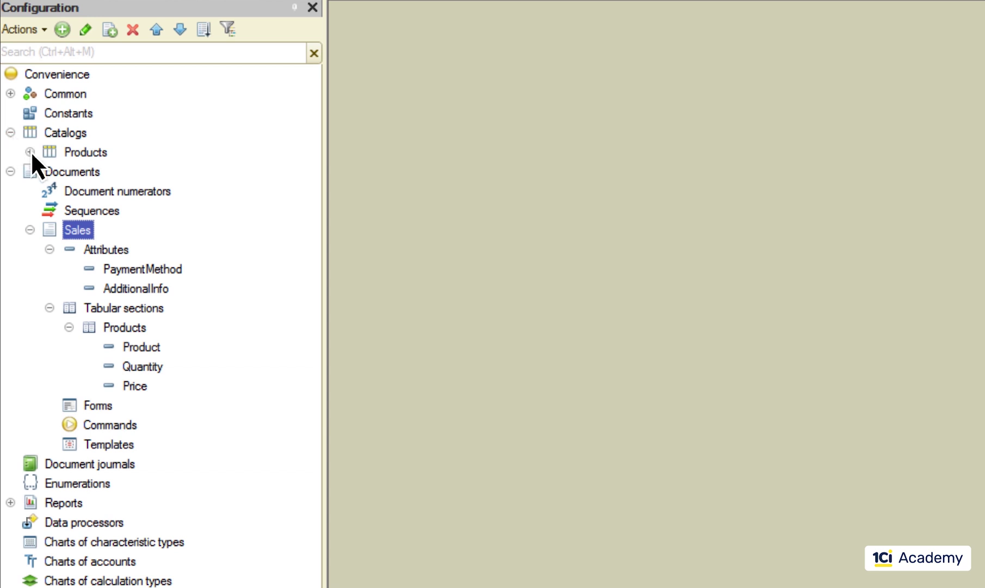
pyautogui.click(30, 152)
pyautogui.rightClick(89, 171)
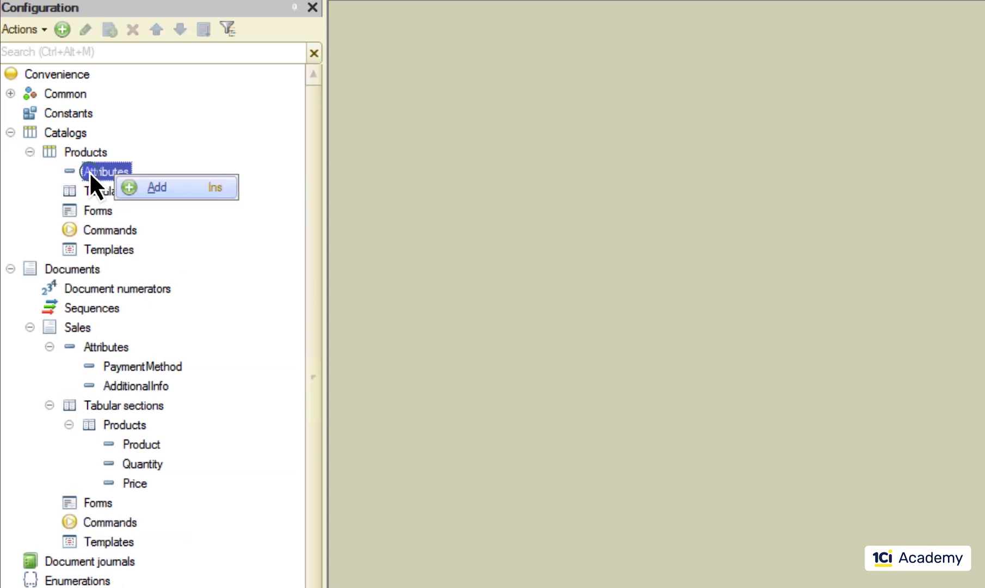
pyautogui.click(130, 188)
pyautogui.write('ProductType')
pyautogui.press('Return')
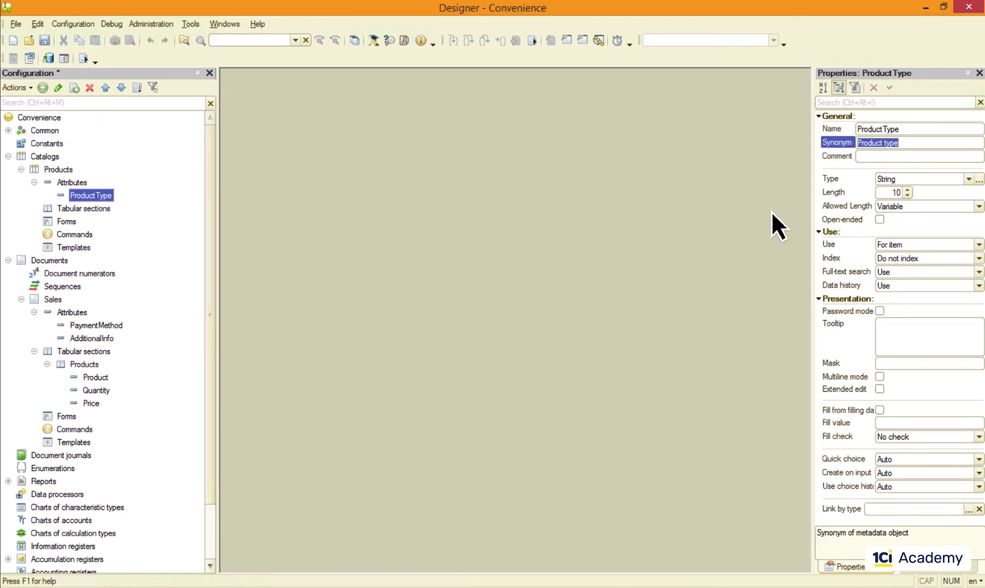
pyautogui.click(979, 179)
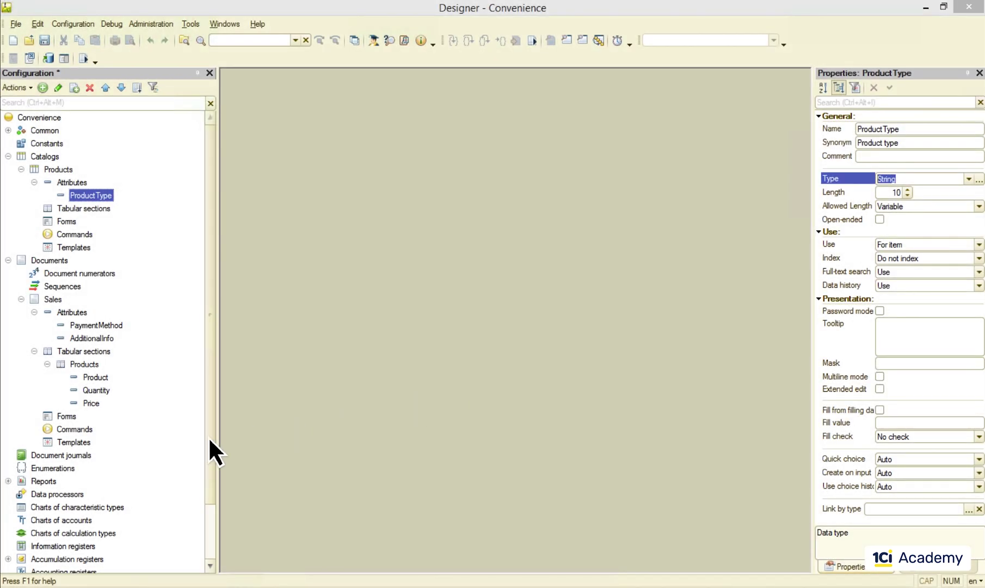
# Step: Create a new enumeration named ProductTypes
pyautogui.click(53, 467)
pyautogui.click(95, 471)
pyautogui.write('ProductTypes')
pyautogui.press('Tab')
pyautogui.click(250, 138)
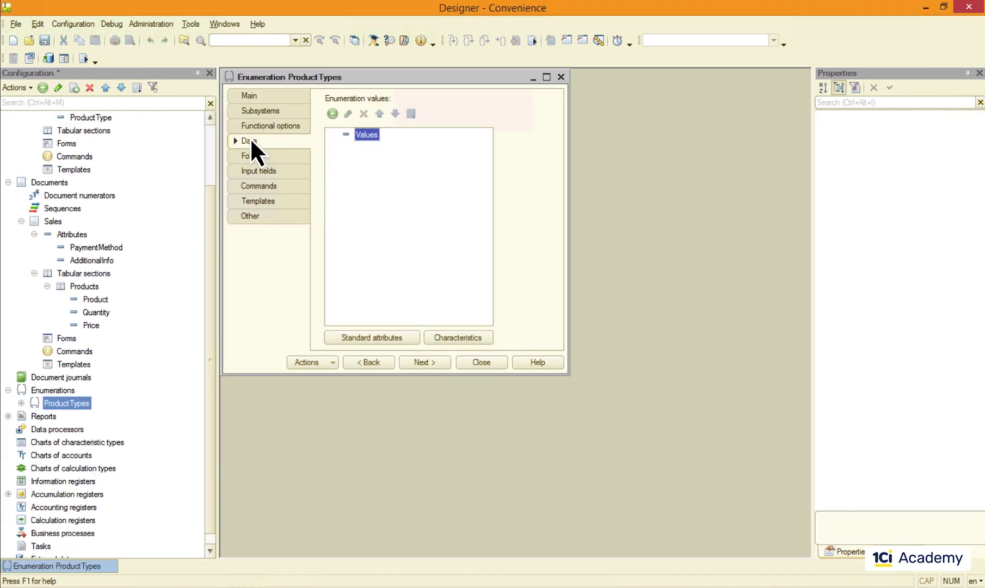
# Step: Give ProductTypes the values Product and Service, close its editor, and reselect ProductType
pyautogui.click(331, 113)
pyautogui.write('Product')
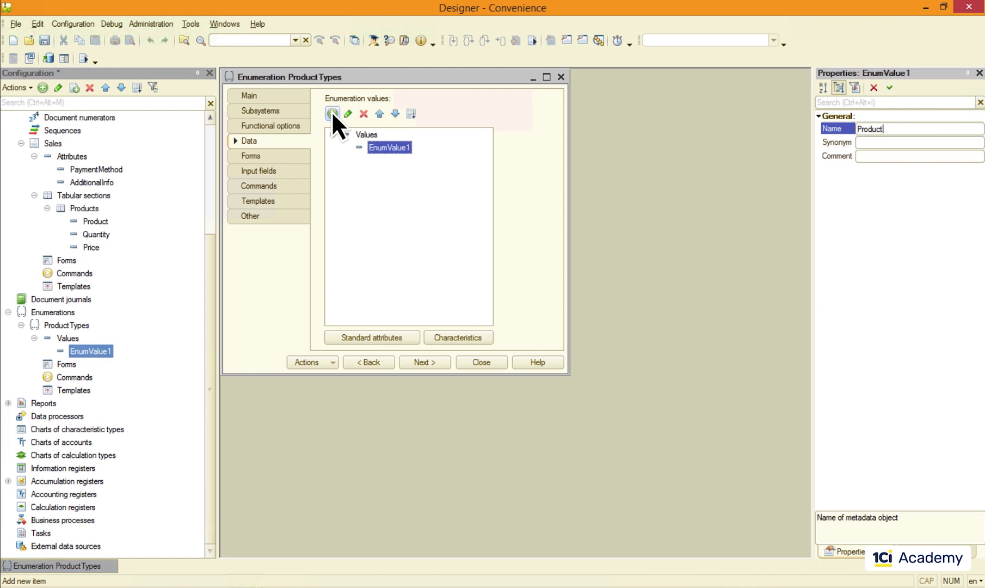
pyautogui.click(332, 113)
pyautogui.write('Service')
pyautogui.press('Tab')
pyautogui.click(478, 366)
pyautogui.scroll(1, 212, 240)
pyautogui.scroll(3, 212, 233)
pyautogui.click(97, 170)
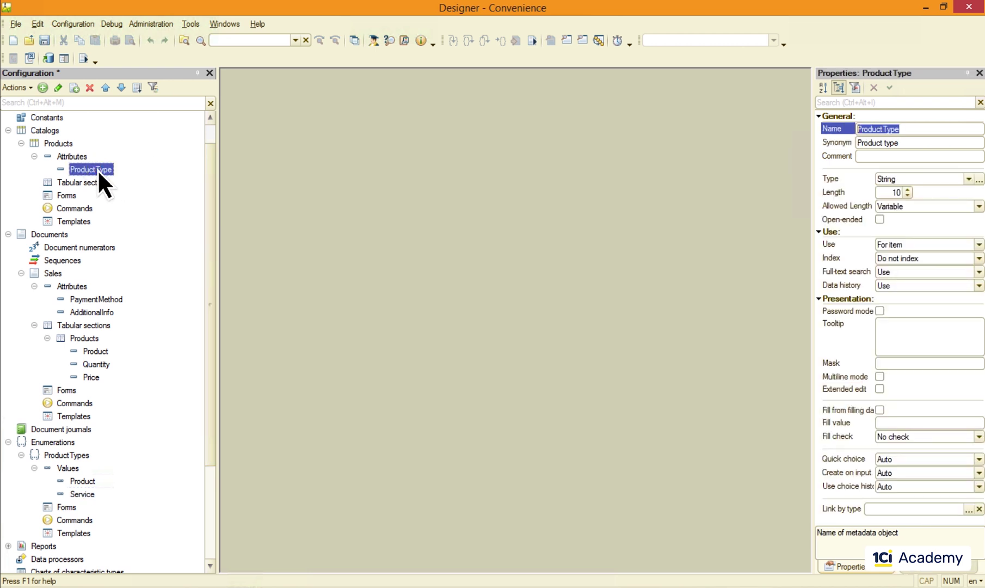
# Step: Type ProductType as EnumRef.ProductTypes, then update the database and start debugging
pyautogui.click(979, 179)
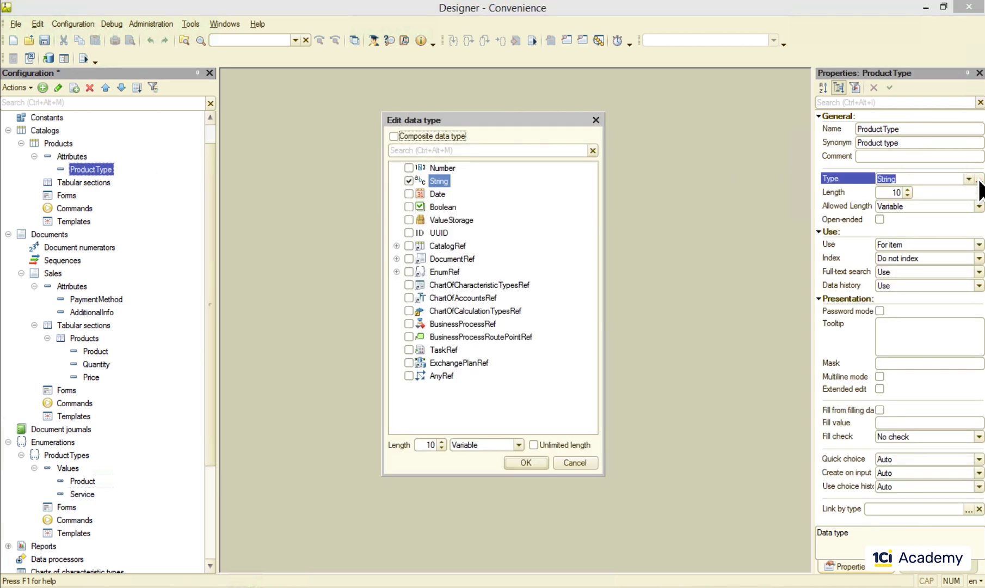
pyautogui.click(397, 271)
pyautogui.click(423, 284)
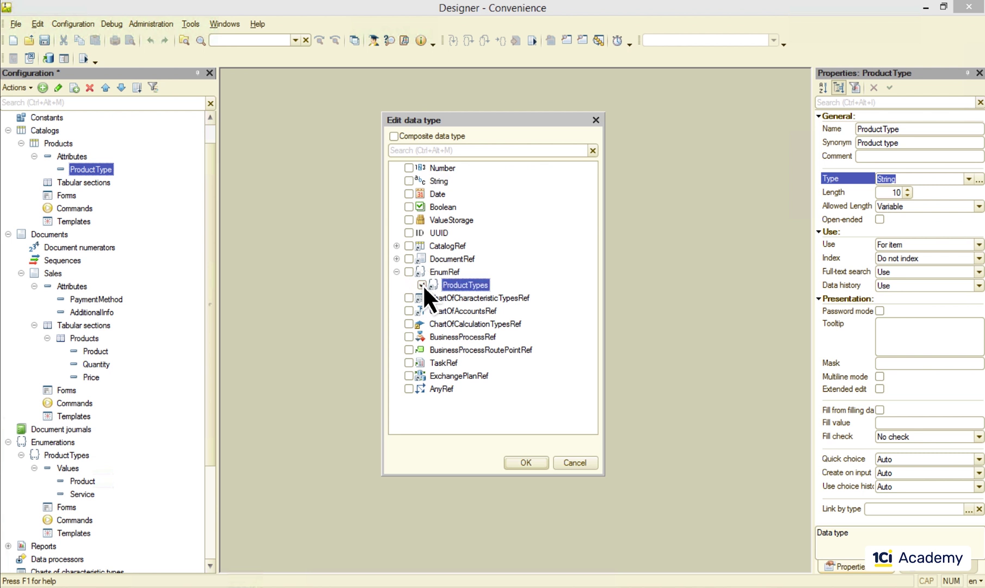
pyautogui.click(521, 463)
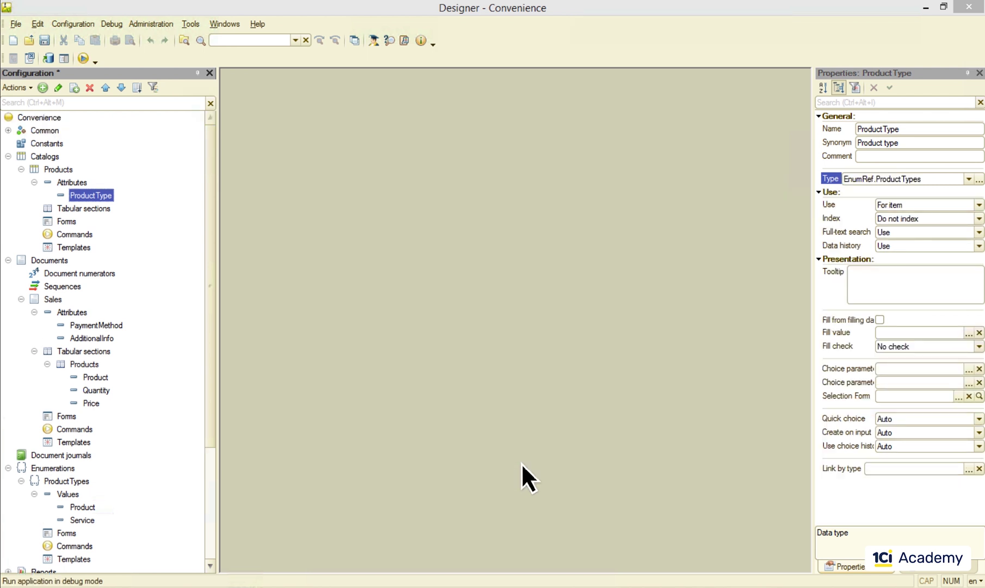
pyautogui.click(82, 59)
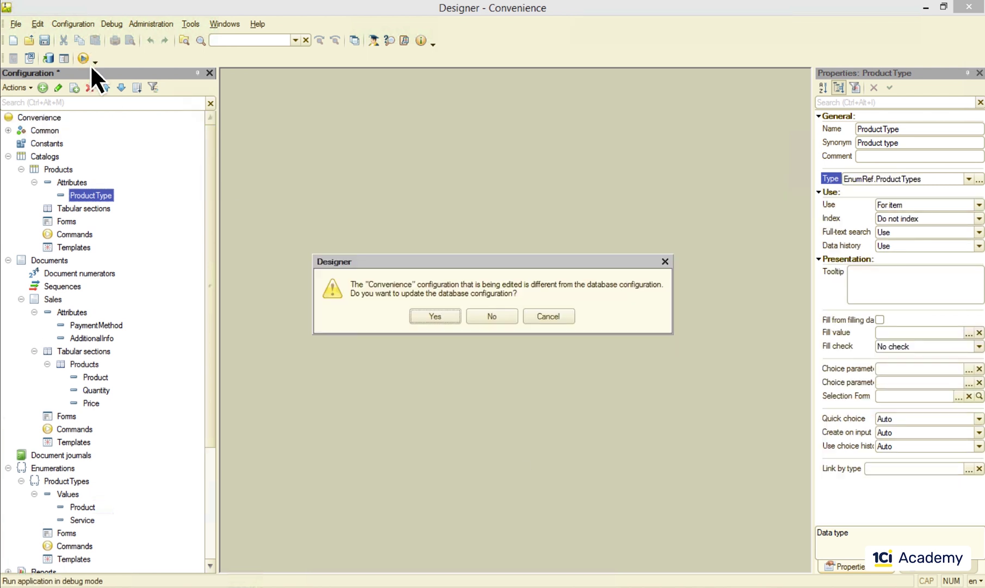
pyautogui.click(430, 314)
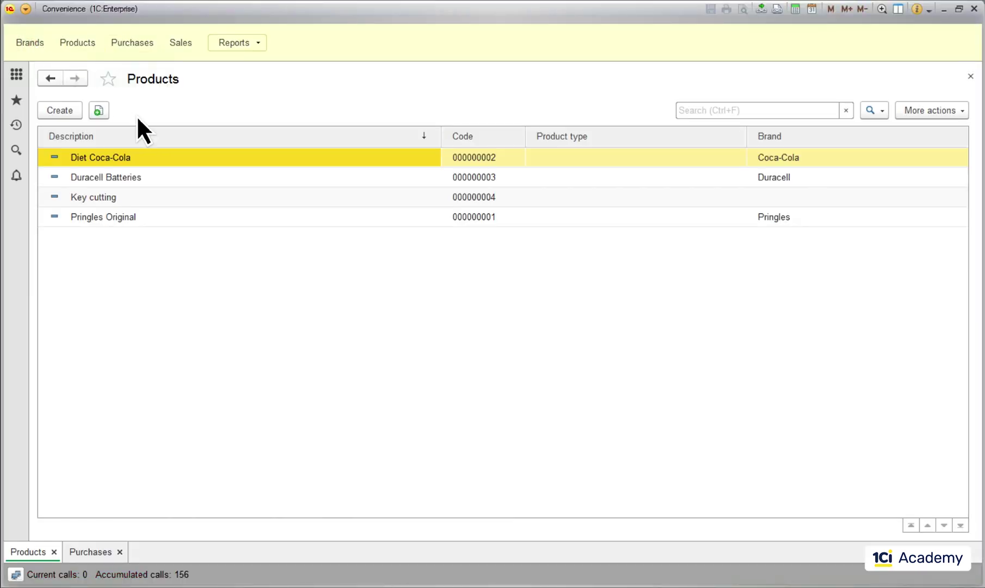
# Step: Set Diet Coca-Cola and Duracell Batteries to product type Product
pyautogui.doubleClick(199, 158)
pyautogui.click(597, 359)
pyautogui.click(561, 379)
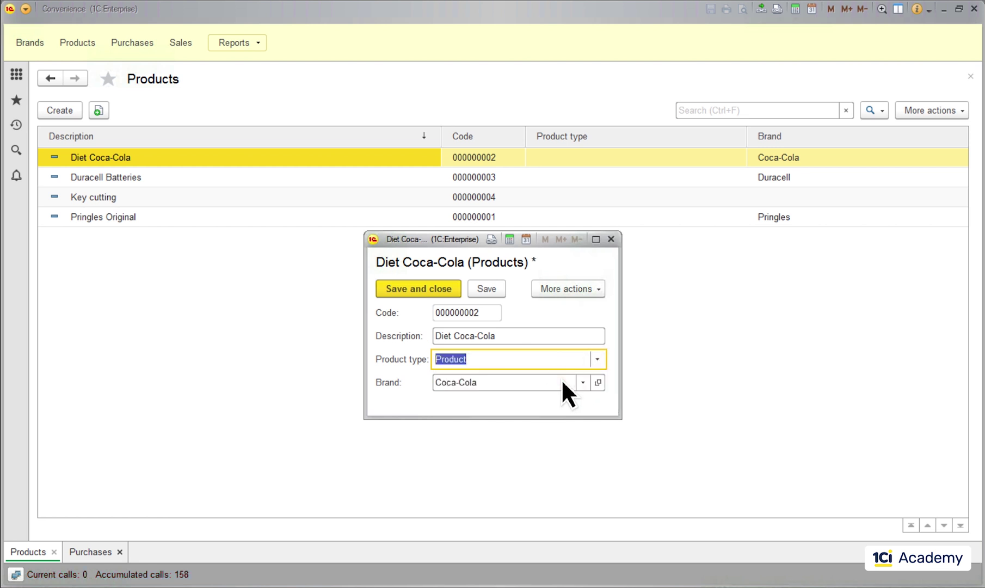
pyautogui.click(411, 288)
pyautogui.doubleClick(308, 175)
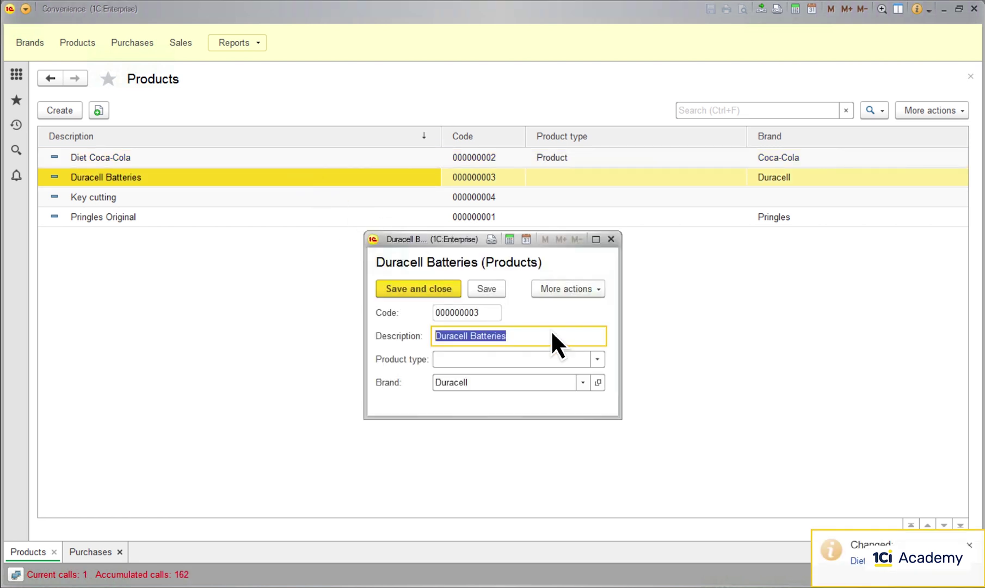
pyautogui.click(598, 360)
pyautogui.click(567, 379)
pyautogui.click(412, 288)
# Step: Set Key cutting to Service and Pringles Original to Product
pyautogui.doubleClick(356, 199)
pyautogui.click(597, 359)
pyautogui.click(572, 398)
pyautogui.click(417, 287)
pyautogui.doubleClick(394, 218)
pyautogui.click(597, 360)
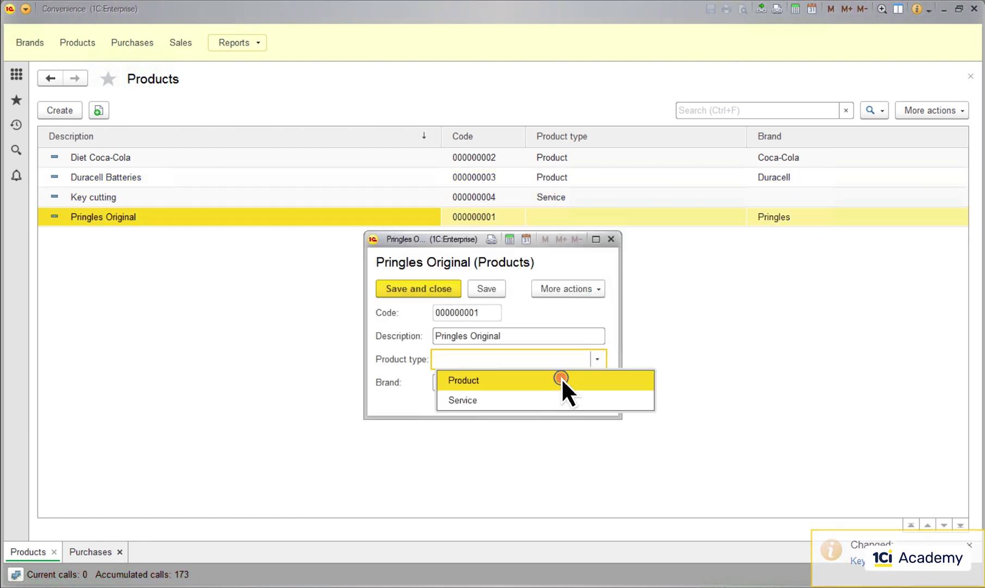
pyautogui.click(561, 378)
pyautogui.click(413, 287)
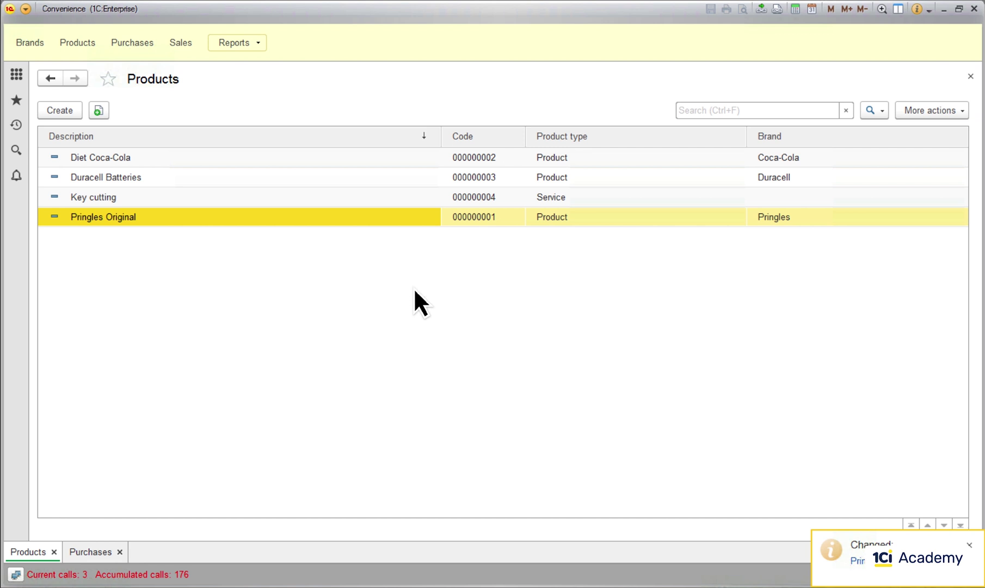
# Step: Close the client and add a Brand attribute to the Products catalog
pyautogui.click(972, 8)
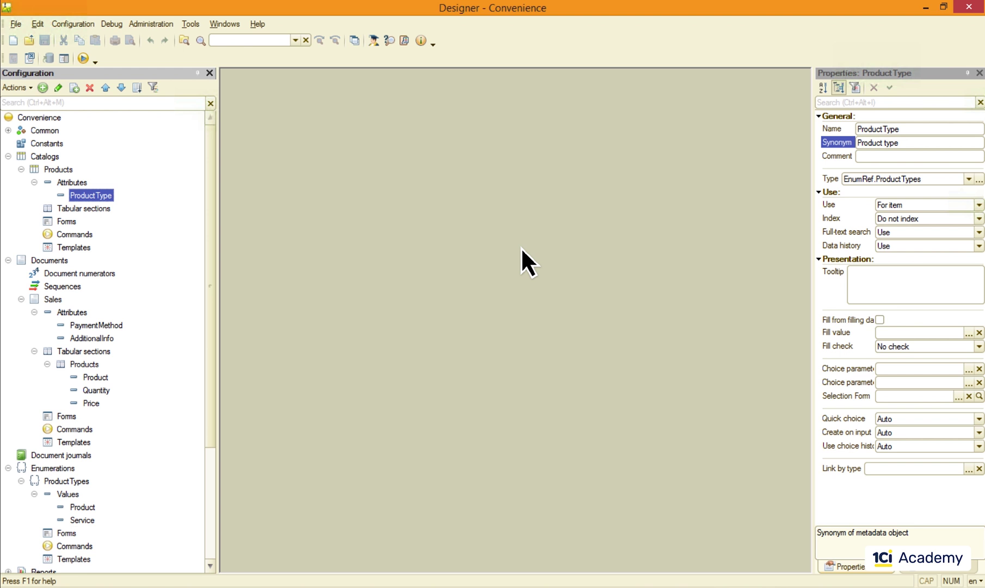
pyautogui.rightClick(68, 183)
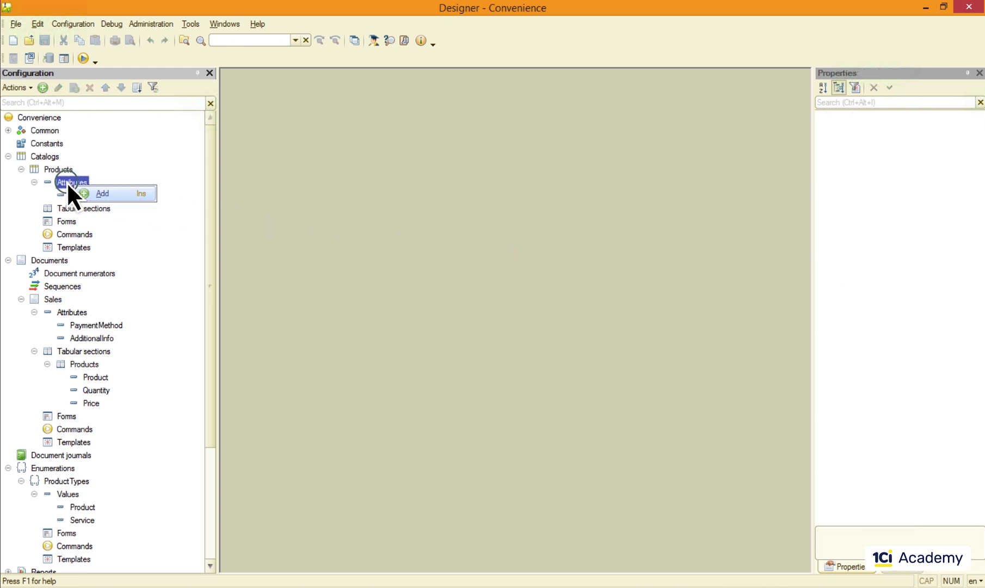
pyautogui.click(131, 194)
pyautogui.write('Brand')
pyautogui.press('Tab')
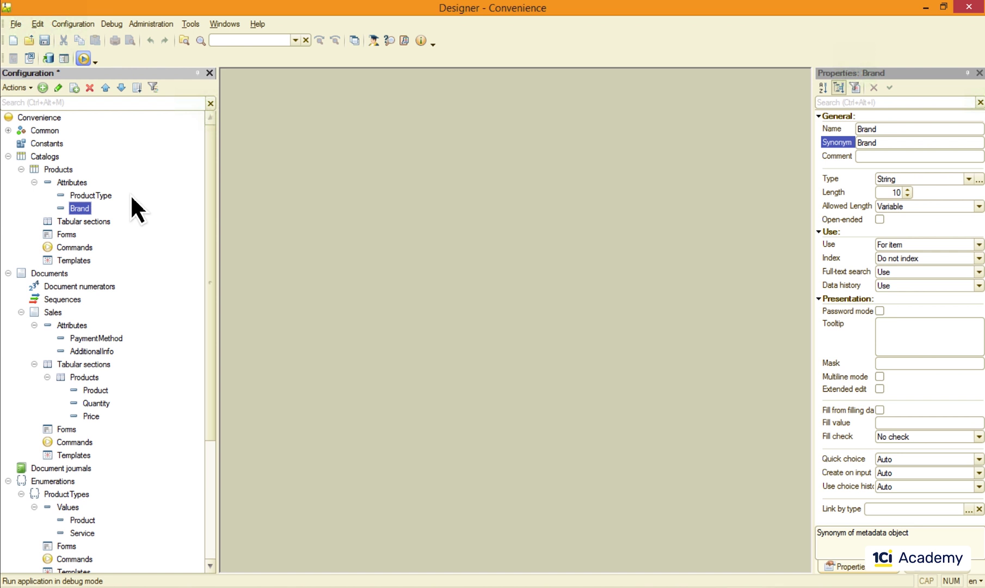
# Step: Launch the application and set Pringles Original's brand to Preengles
pyautogui.click(83, 56)
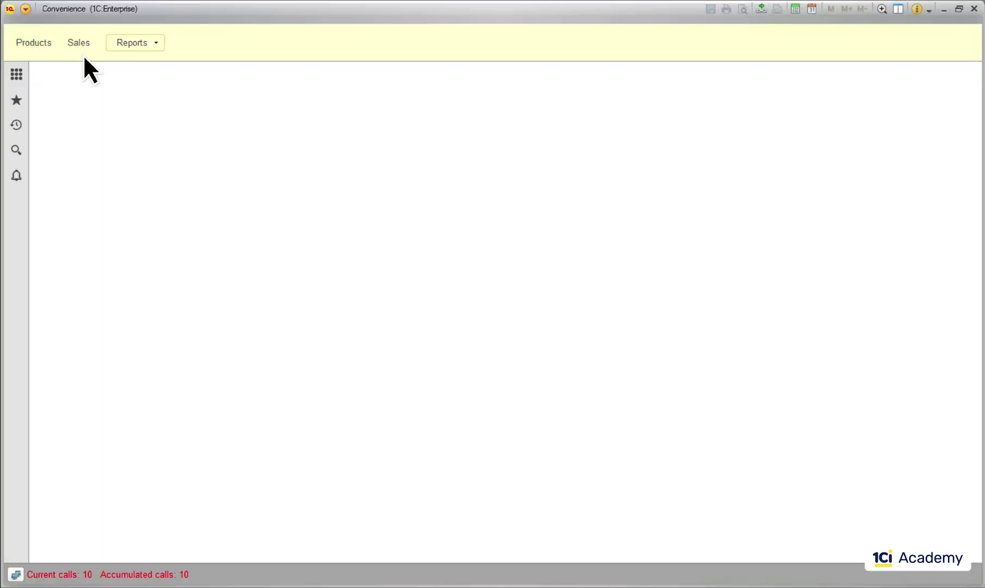
pyautogui.click(40, 43)
pyautogui.doubleClick(156, 220)
pyautogui.write('Preengles')
pyautogui.click(442, 289)
# Step: Copy Pringles Original into a new item with brand Preengkes
pyautogui.rightClick(392, 215)
pyautogui.click(430, 256)
pyautogui.doubleClick(496, 381)
pyautogui.write('Preengkes')
pyautogui.click(420, 288)
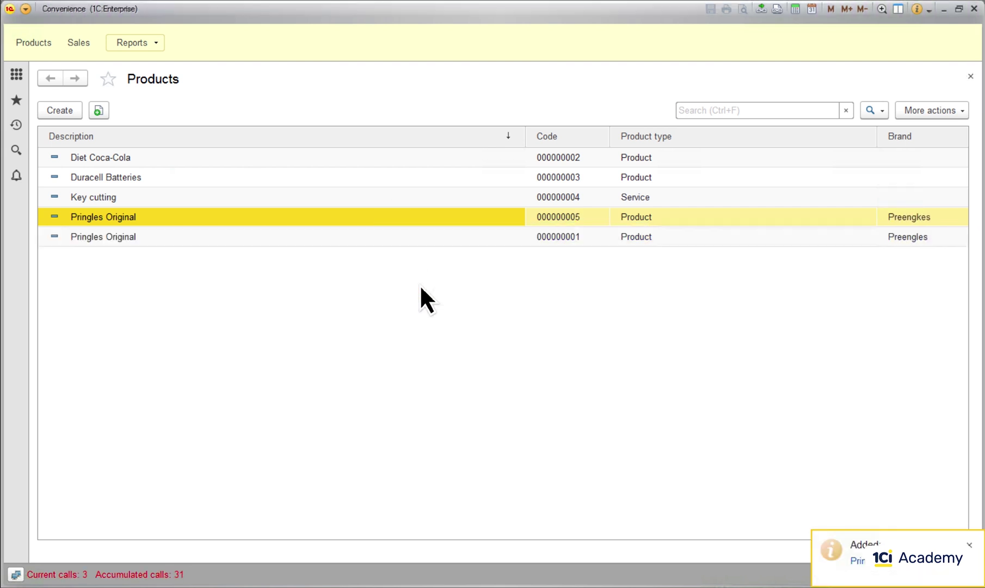
# Step: Advanced-search the Brand field for Pringles, clear the filter, and close the application
pyautogui.click(869, 108)
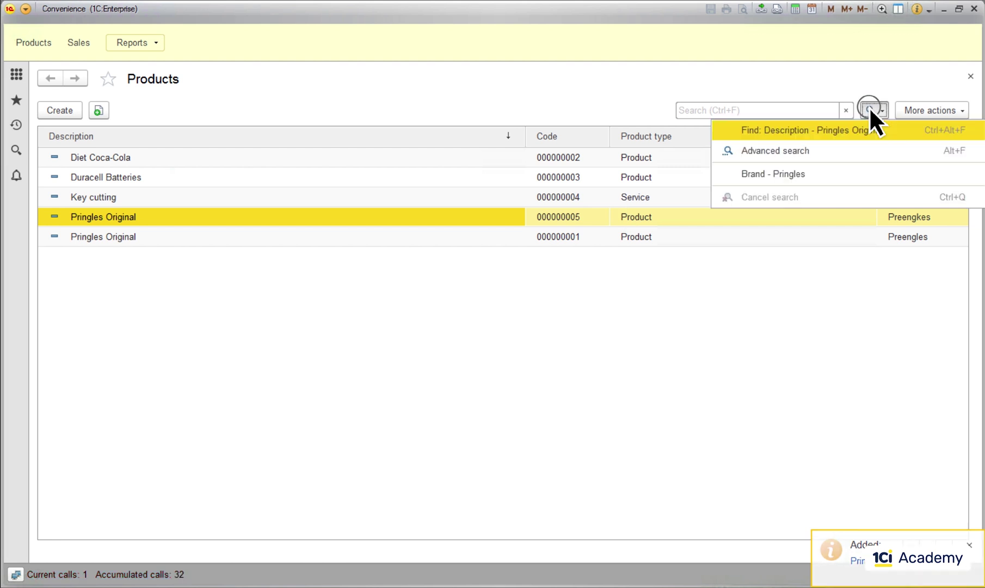
pyautogui.click(824, 150)
pyautogui.click(646, 262)
pyautogui.click(534, 342)
pyautogui.tripleClick(487, 286)
pyautogui.write('Pringles')
pyautogui.click(553, 365)
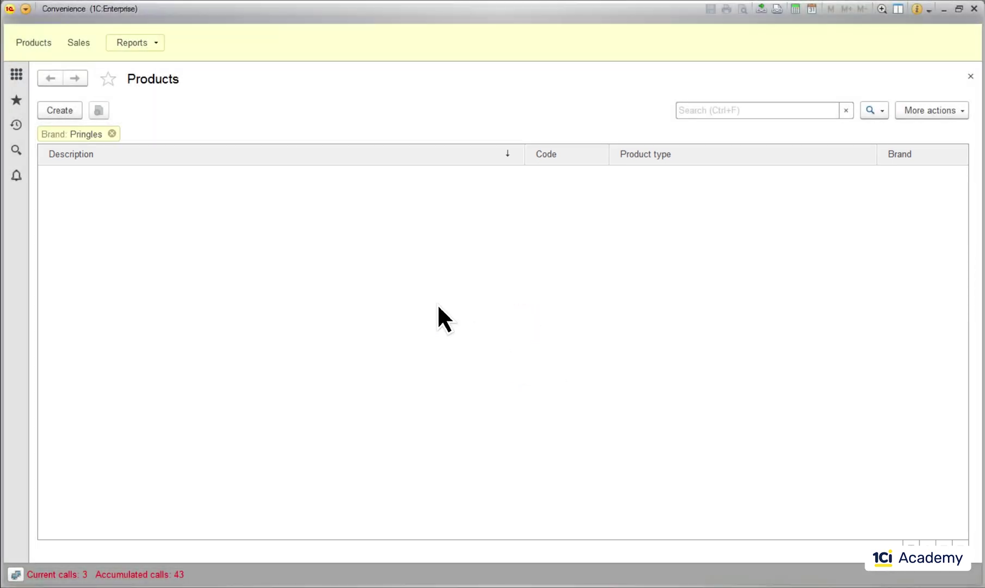
pyautogui.click(111, 132)
pyautogui.click(975, 8)
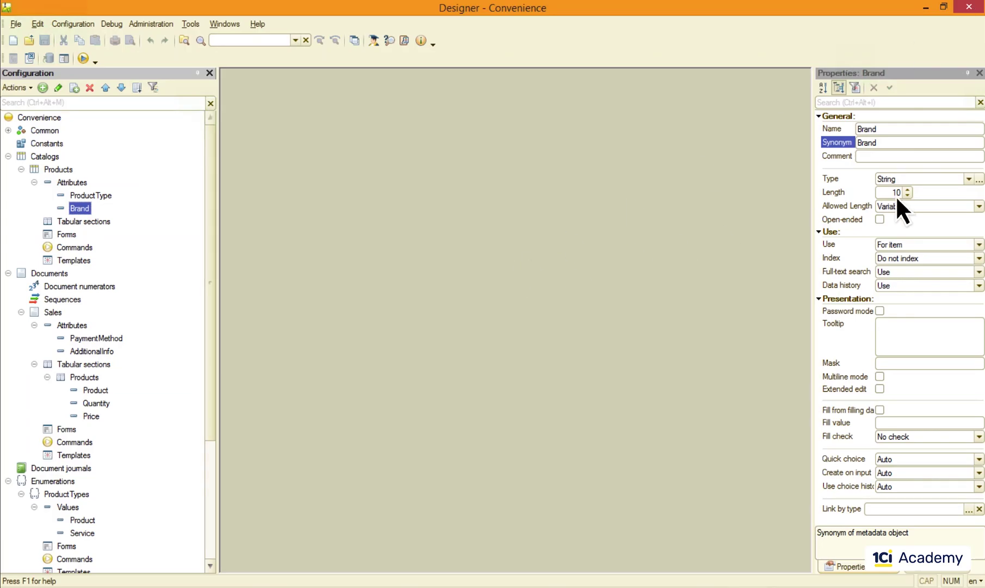
# Step: Review Brand's type choices, leaving it a String, and bring up the Catalogs context menu
pyautogui.click(979, 179)
pyautogui.click(409, 272)
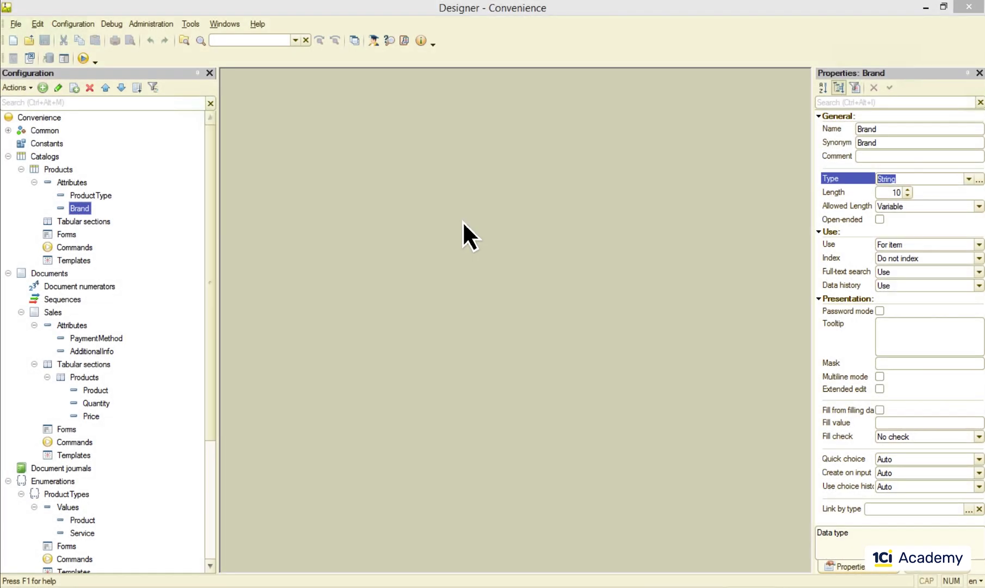
pyautogui.rightClick(46, 158)
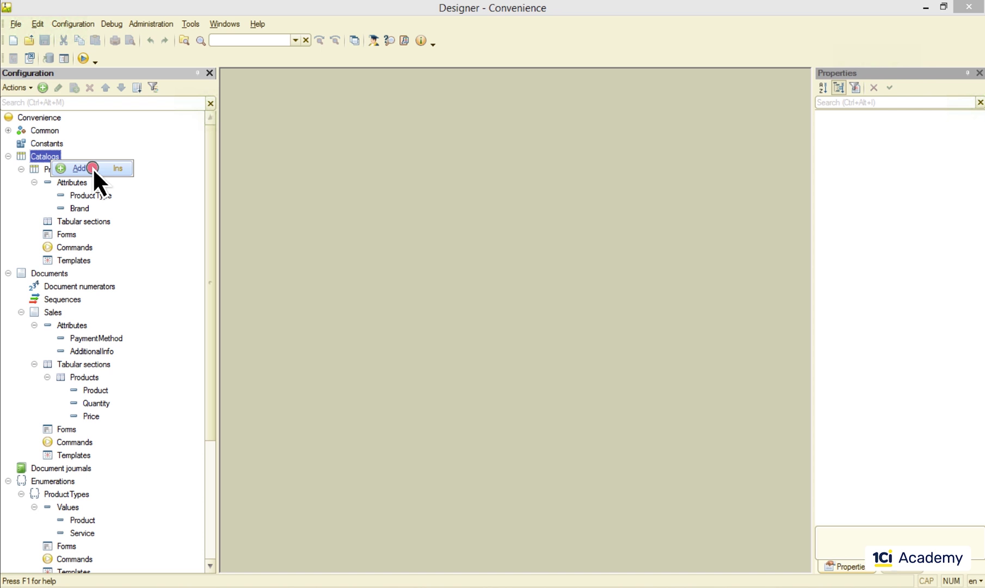
# Step: Add a new catalog named Brands
pyautogui.click(93, 169)
pyautogui.write('Brands')
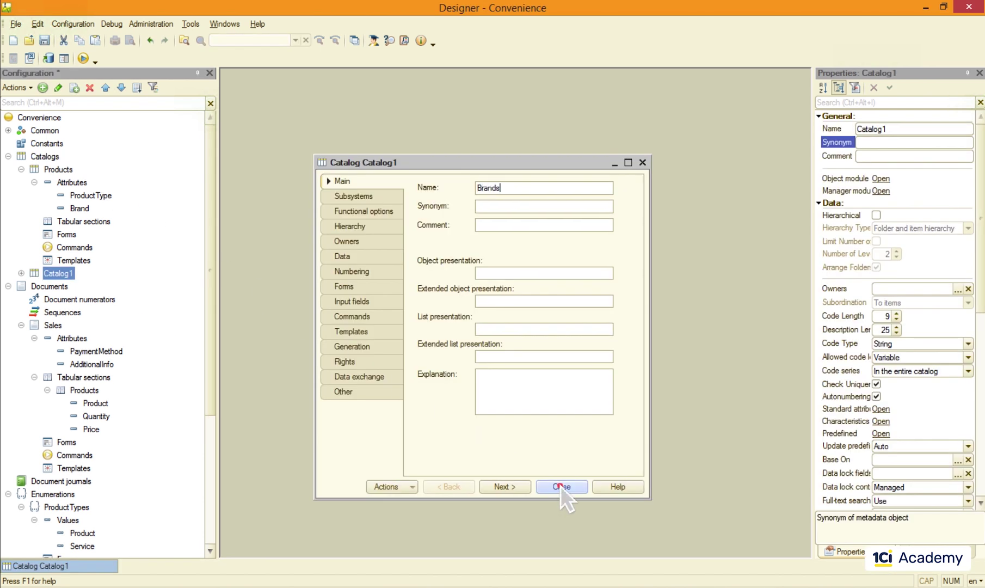
pyautogui.click(560, 487)
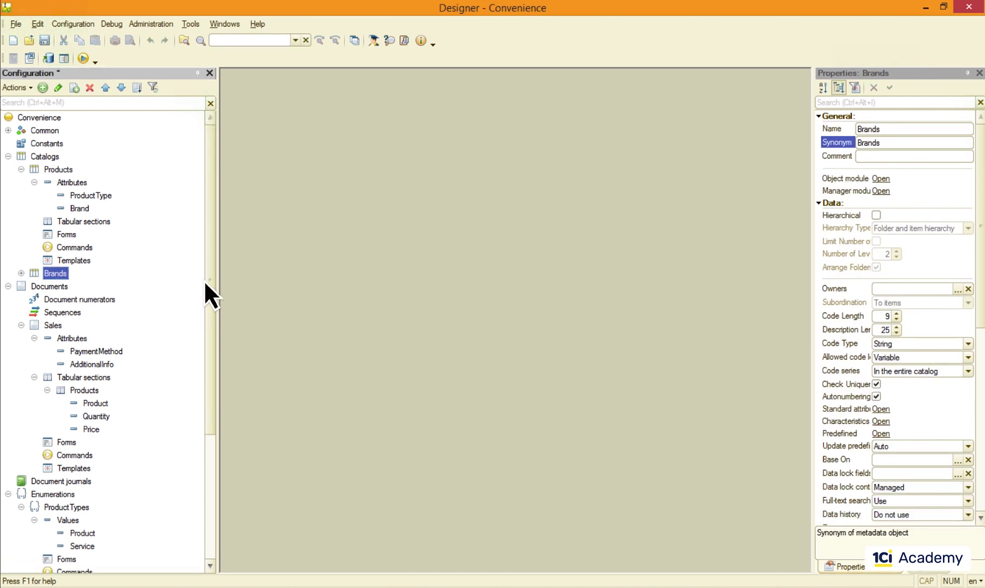
# Step: Set the Brand attribute's type to CatalogRef.Brands
pyautogui.click(80, 208)
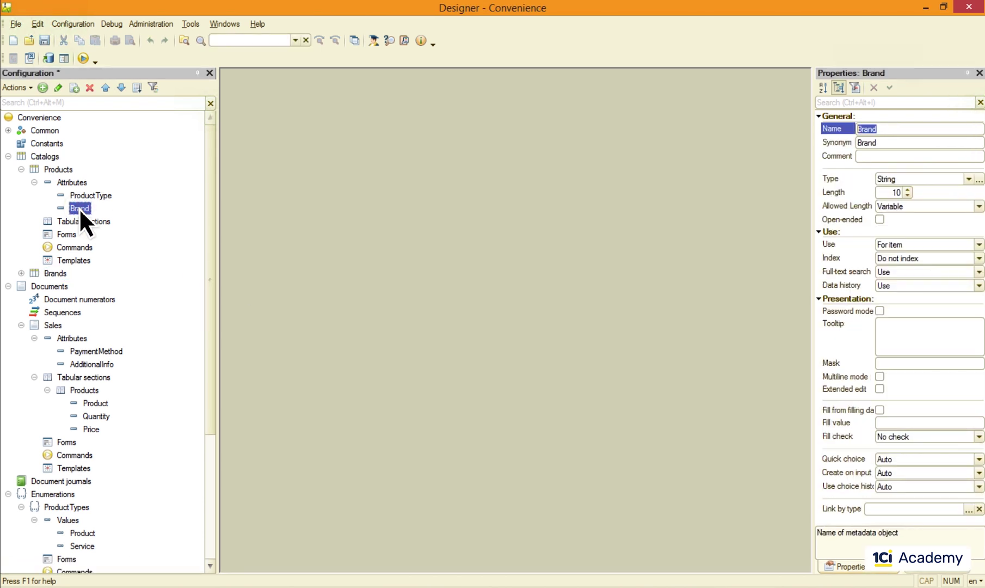
pyautogui.click(979, 179)
pyautogui.click(396, 245)
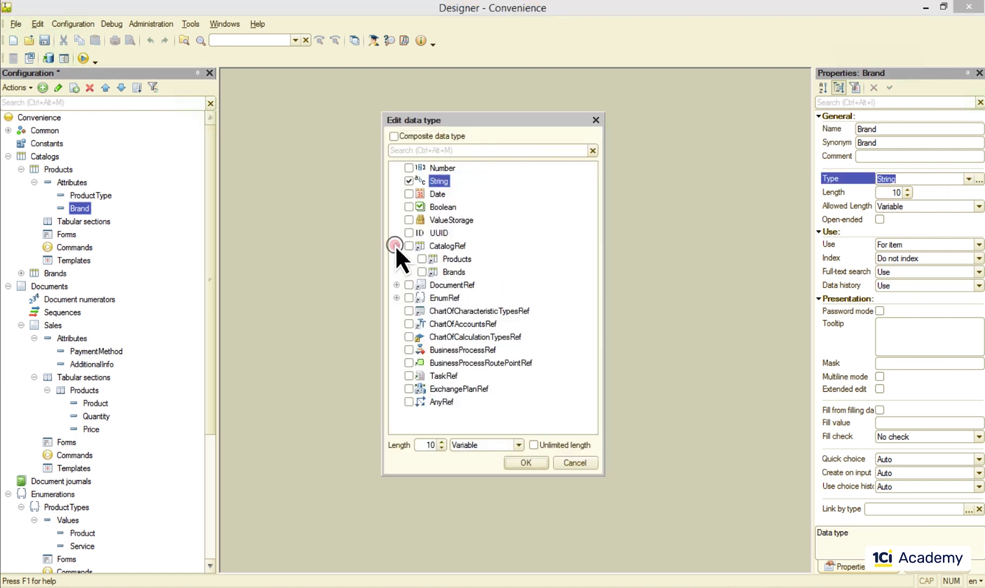
pyautogui.click(421, 272)
pyautogui.click(524, 463)
# Step: Restart the application in debug mode and open Diet Coca-Cola from Products
pyautogui.click(83, 58)
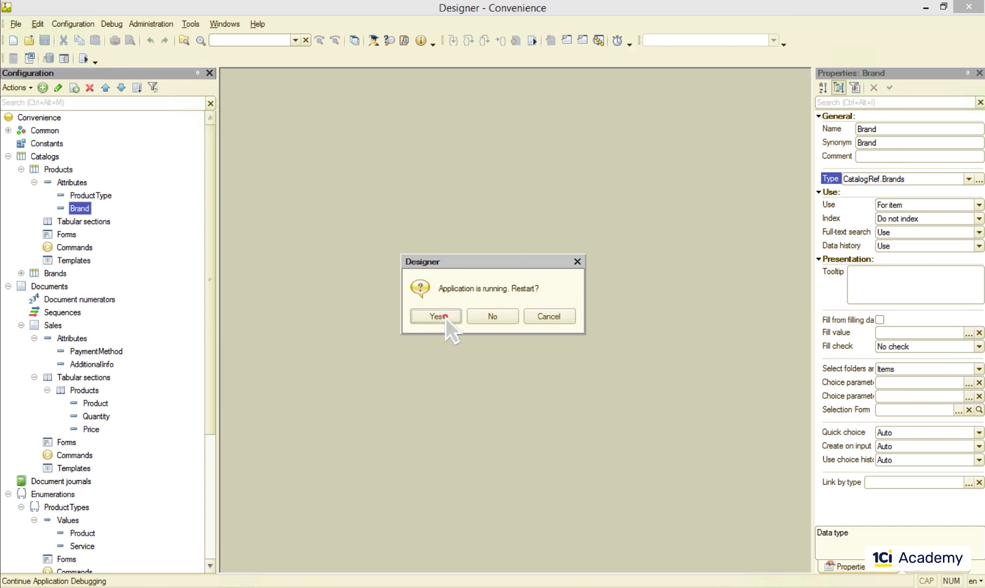
pyautogui.click(444, 316)
pyautogui.click(81, 43)
pyautogui.doubleClick(249, 158)
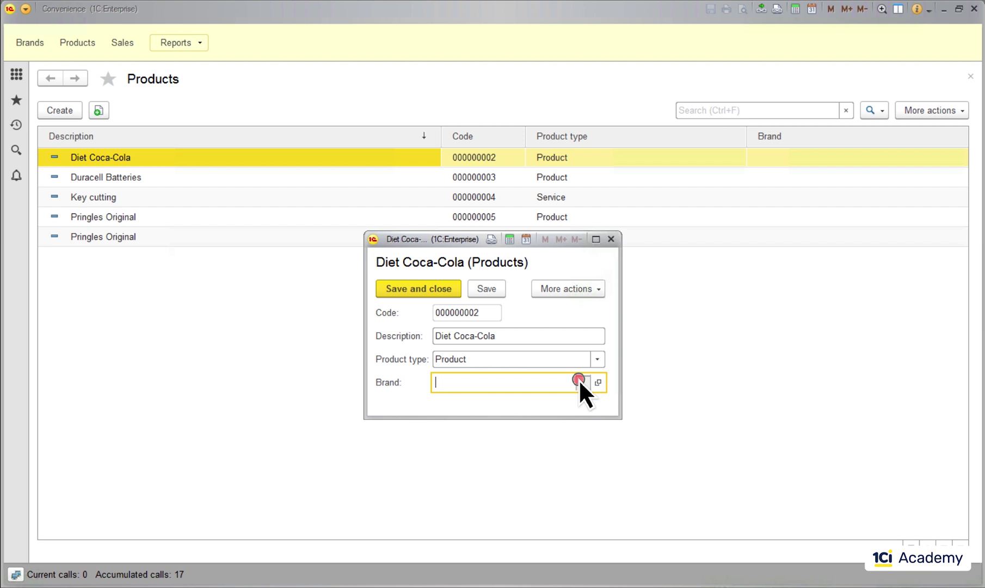